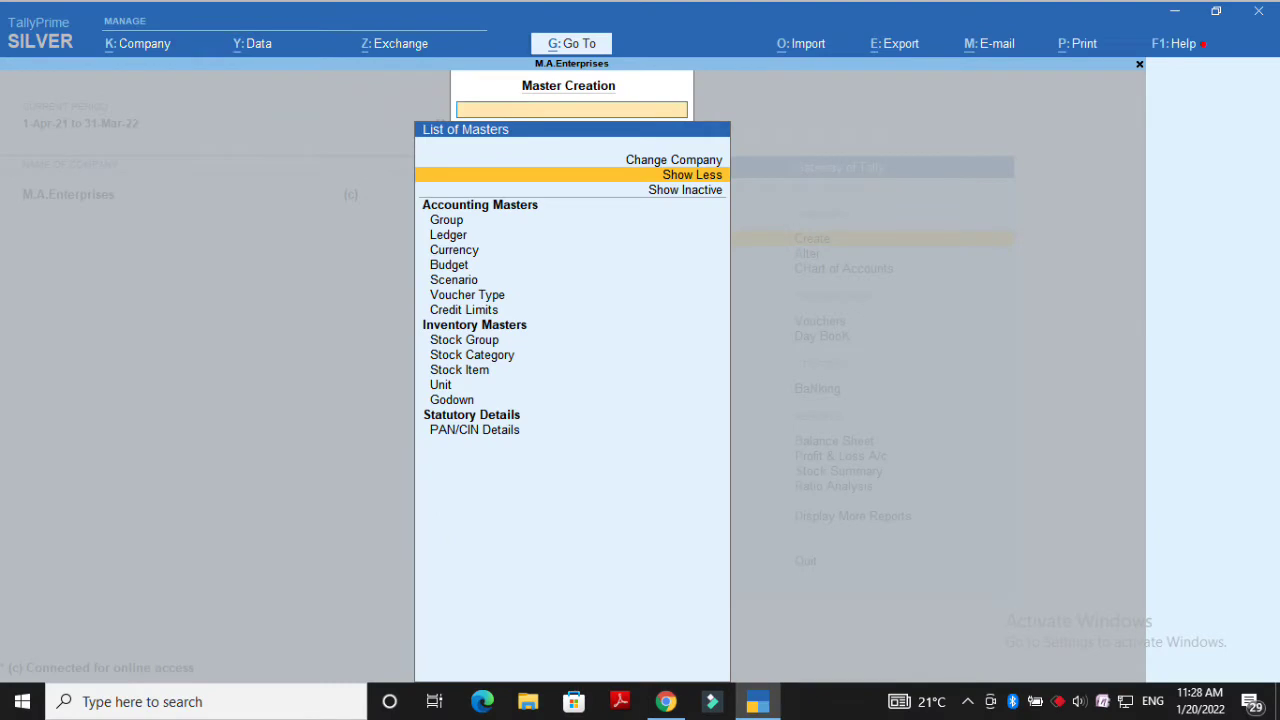
Show the inactive masters and enable the Cost Centres feature for the company, leaving the blank cost centre form unsaved.
{"action": "left_click", "coordinate": [688, 189]}
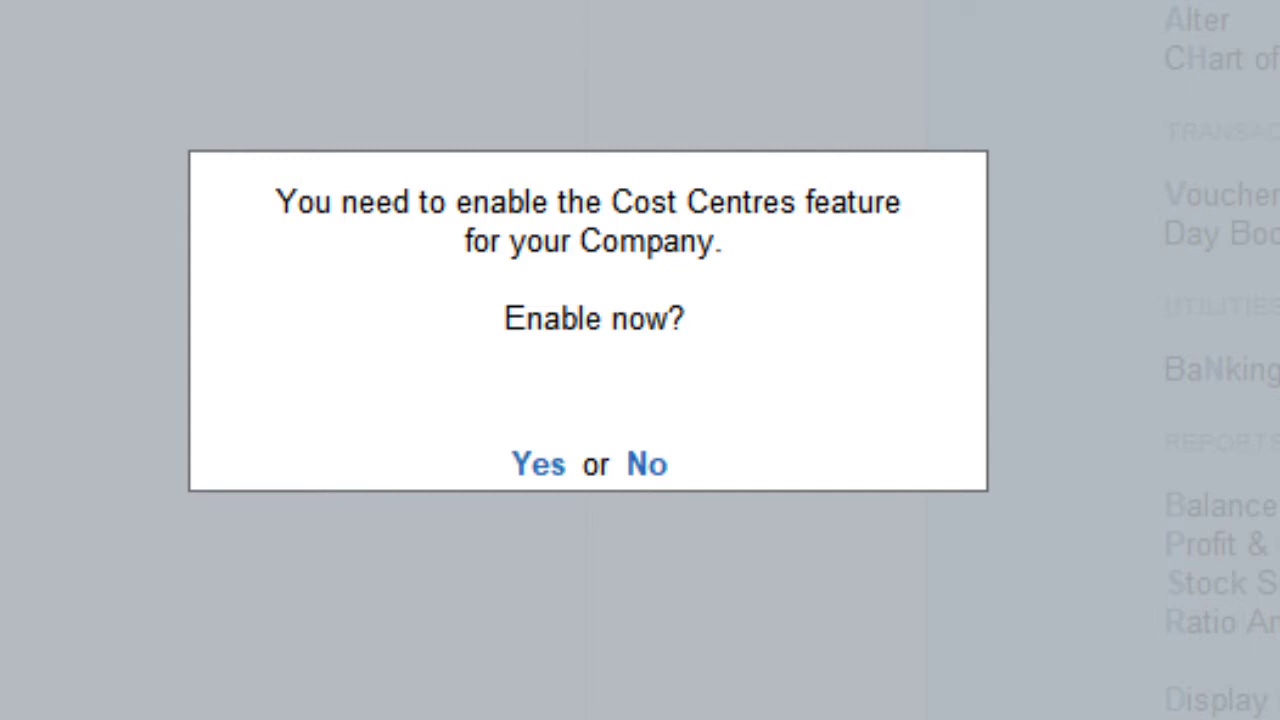
{"action": "key", "text": "y"}
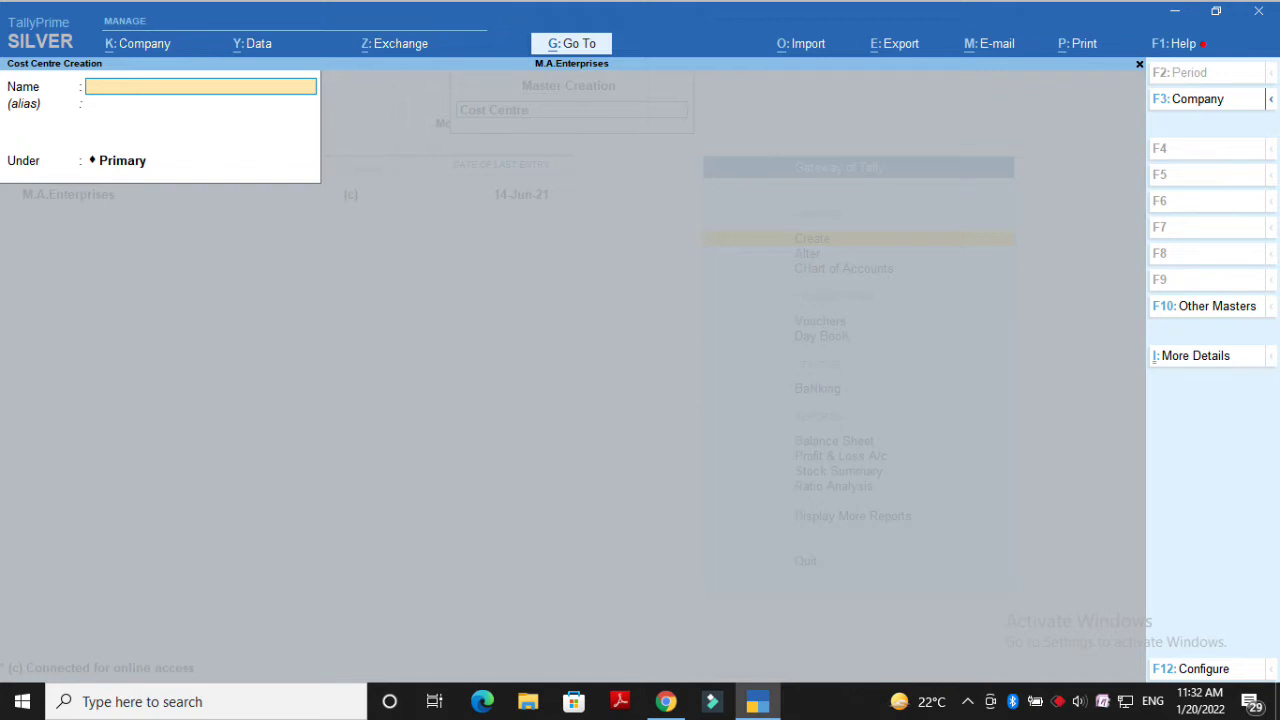
{"action": "key", "text": "Escape"}
{"action": "key", "text": "y"}
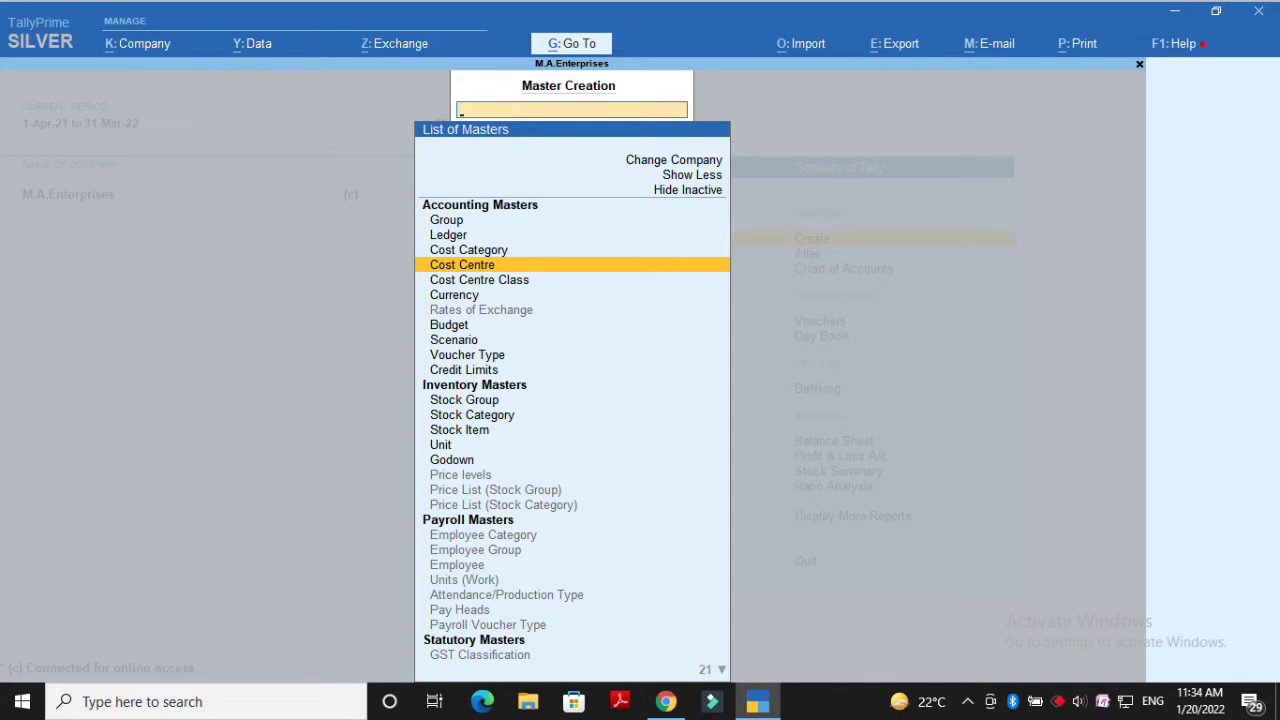
{"action": "key", "text": "Escape"}
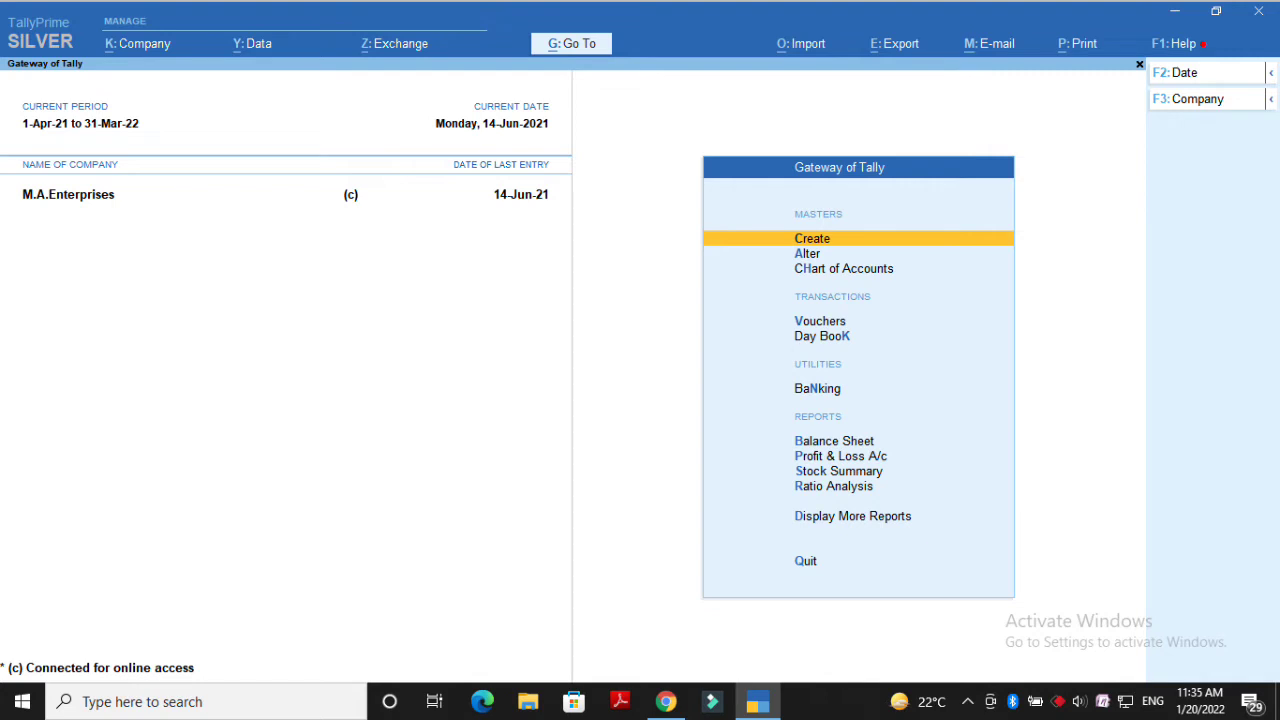
Show more and all company features to examine the Enable Cost Centres setting, and leave the features form.
{"action": "key", "text": "F11"}
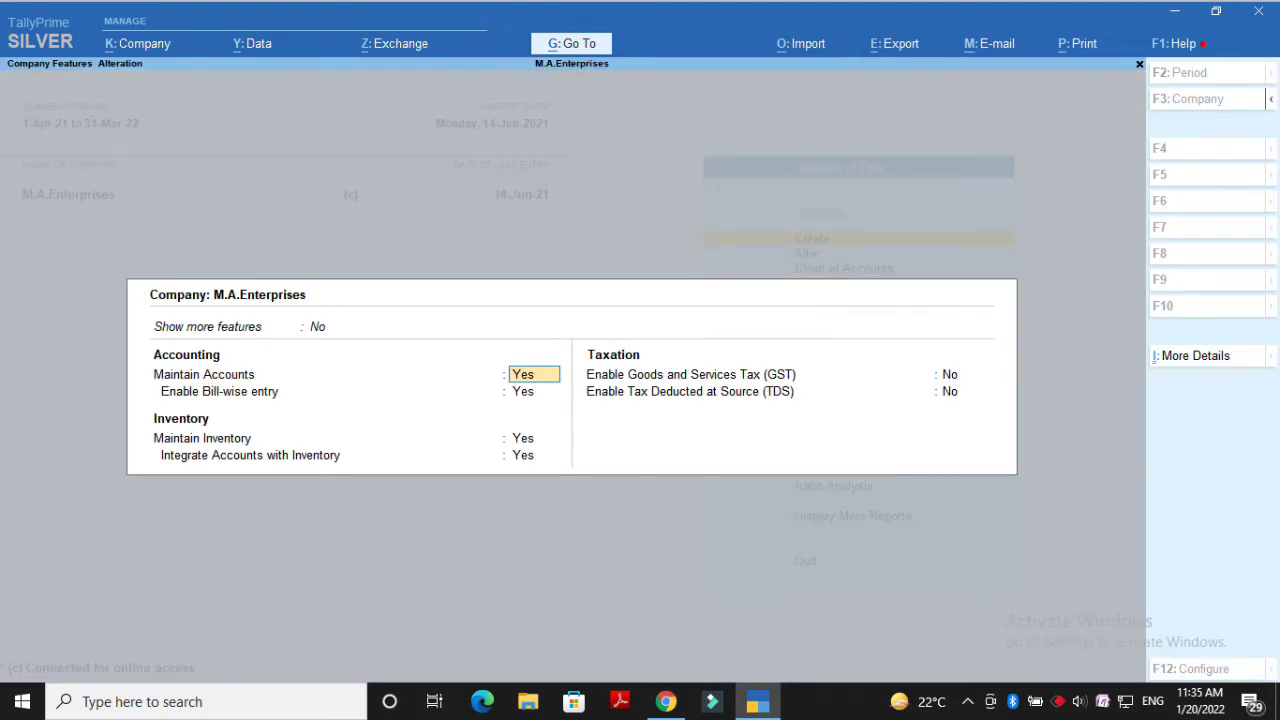
{"action": "key", "text": "Up"}
{"action": "type", "text": "y"}
{"action": "key", "text": "Return"}
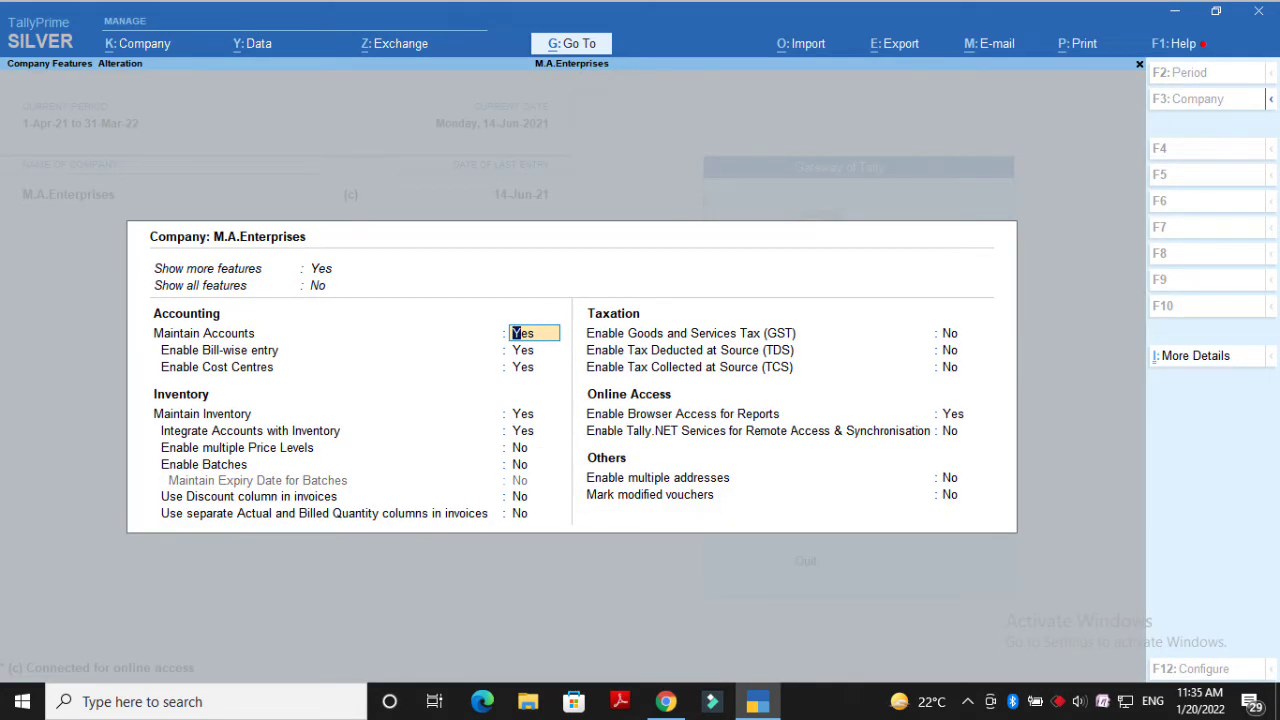
{"action": "key", "text": "Up"}
{"action": "type", "text": "y"}
{"action": "key", "text": "Return"}
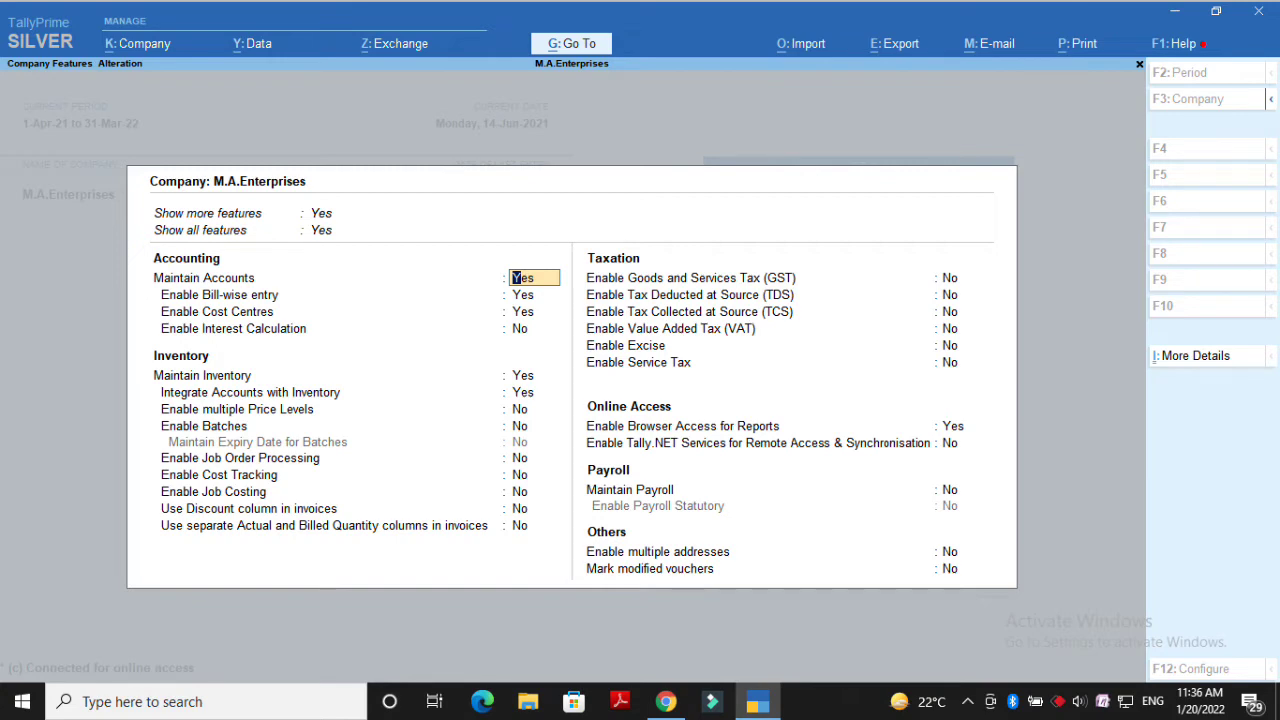
{"action": "key", "text": "Escape"}
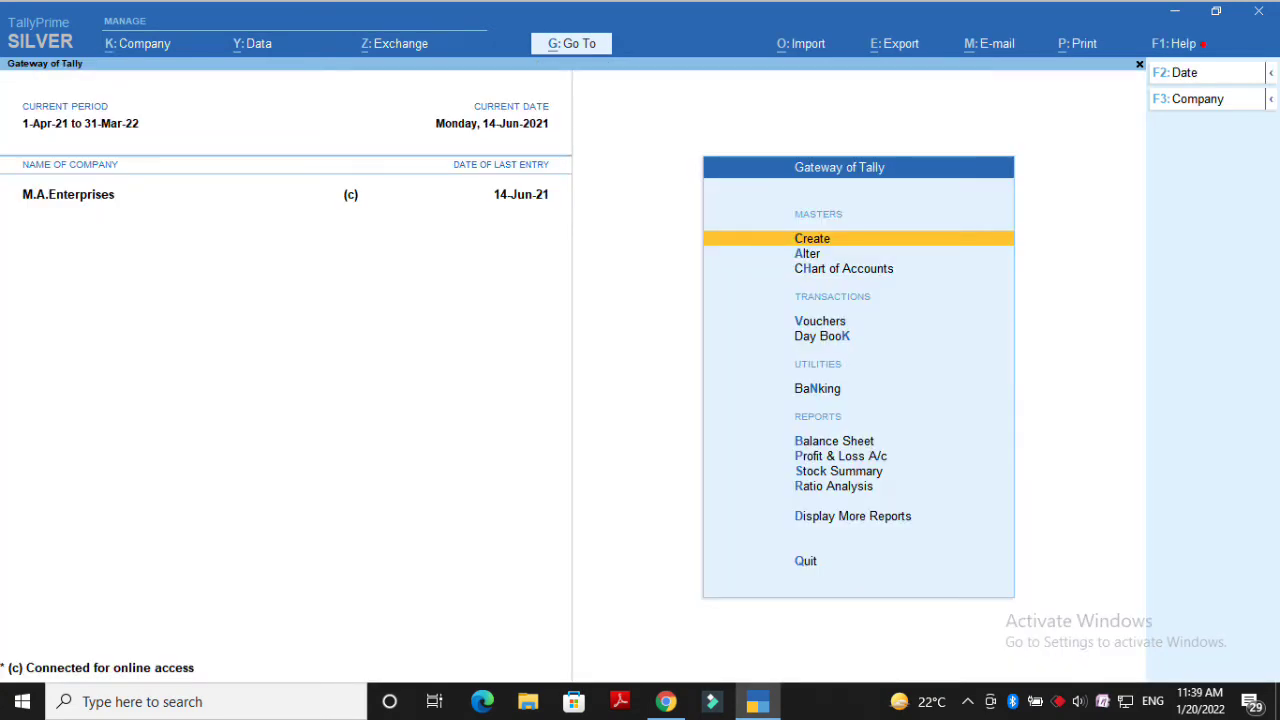
Create a cost category named STATIONERY ITEMS from the full list of masters and leave the creation form.
{"action": "key", "text": "Return"}
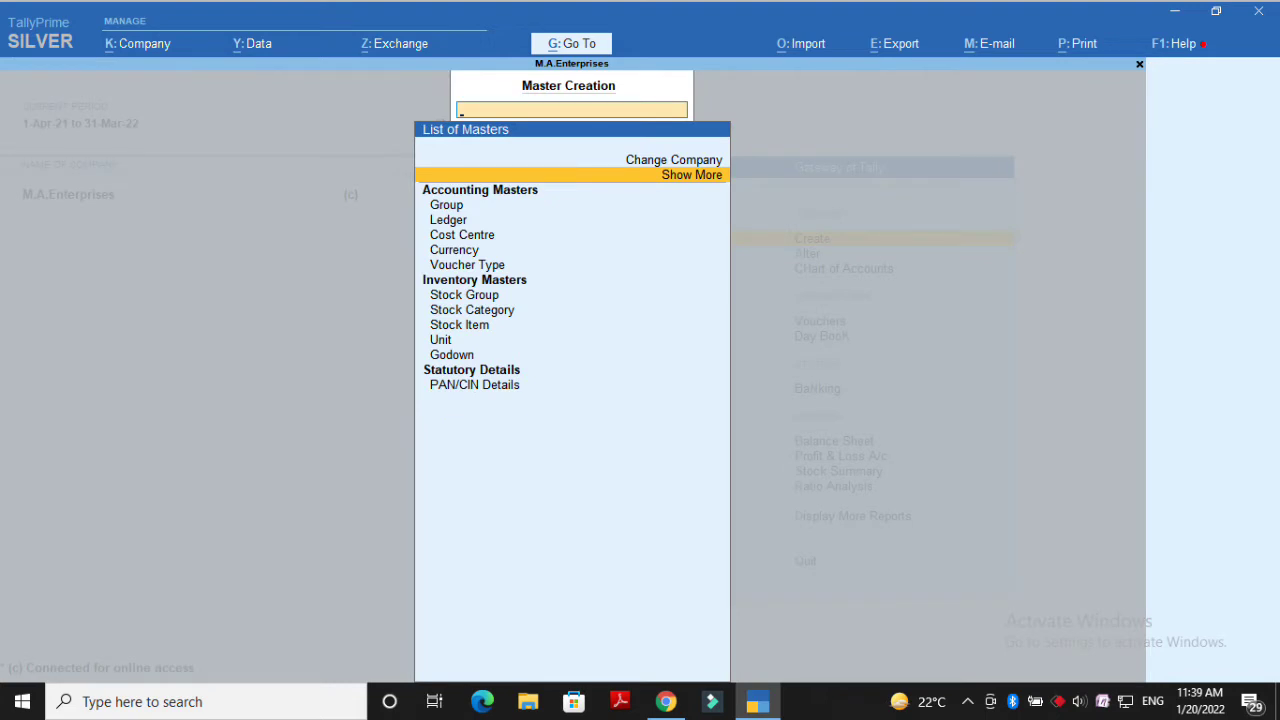
{"action": "key", "text": "Return"}
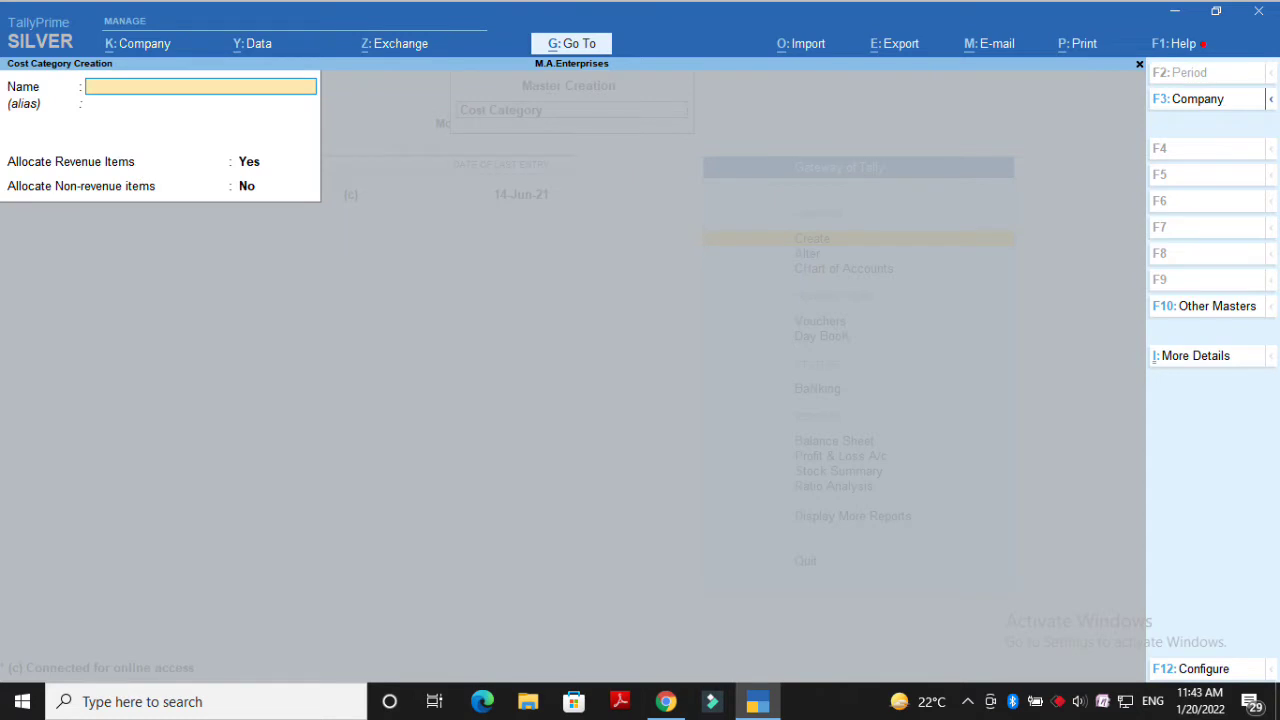
{"action": "type", "text": "STATIONERY ITEMS"}
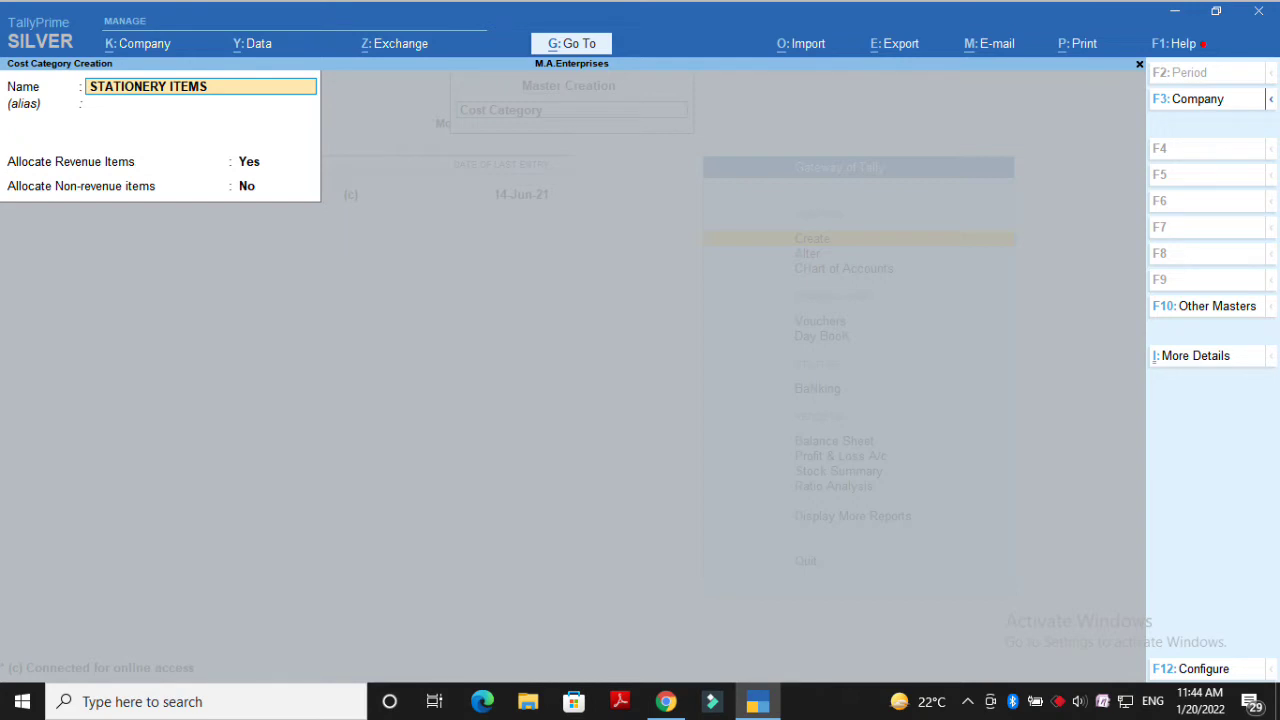
{"action": "key", "text": "ctrl+a"}
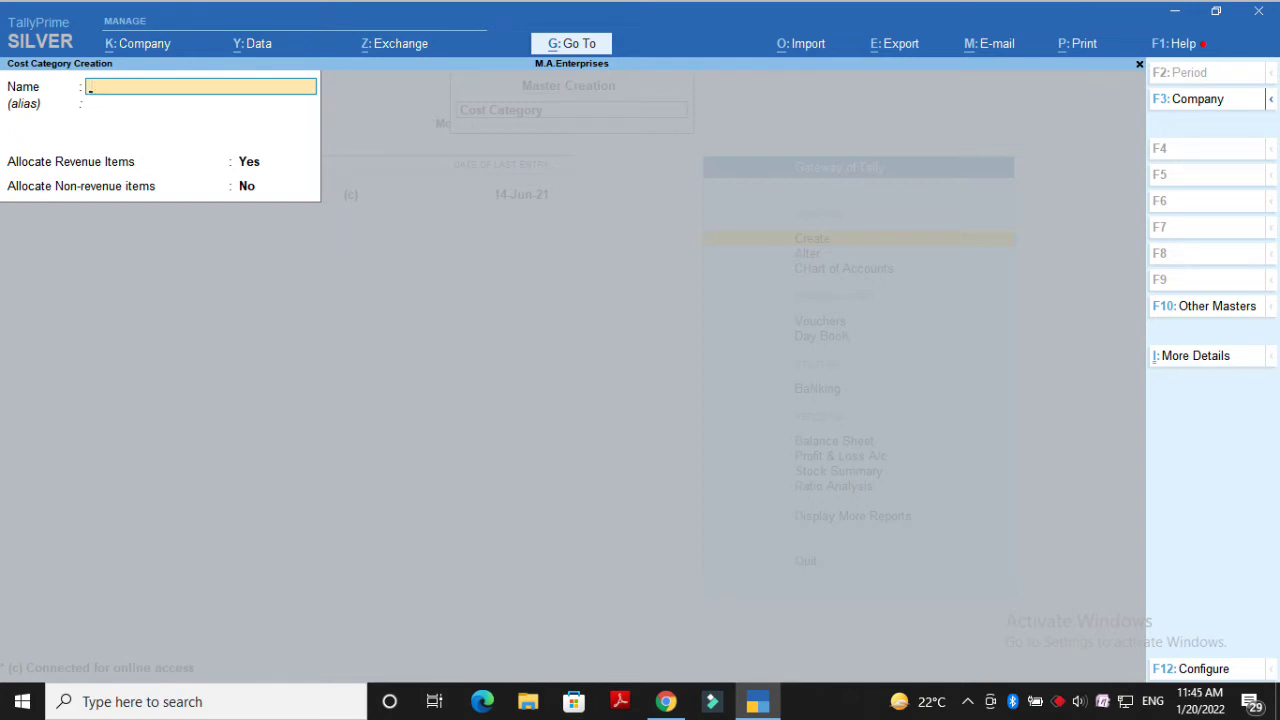
{"action": "key", "text": "Escape"}
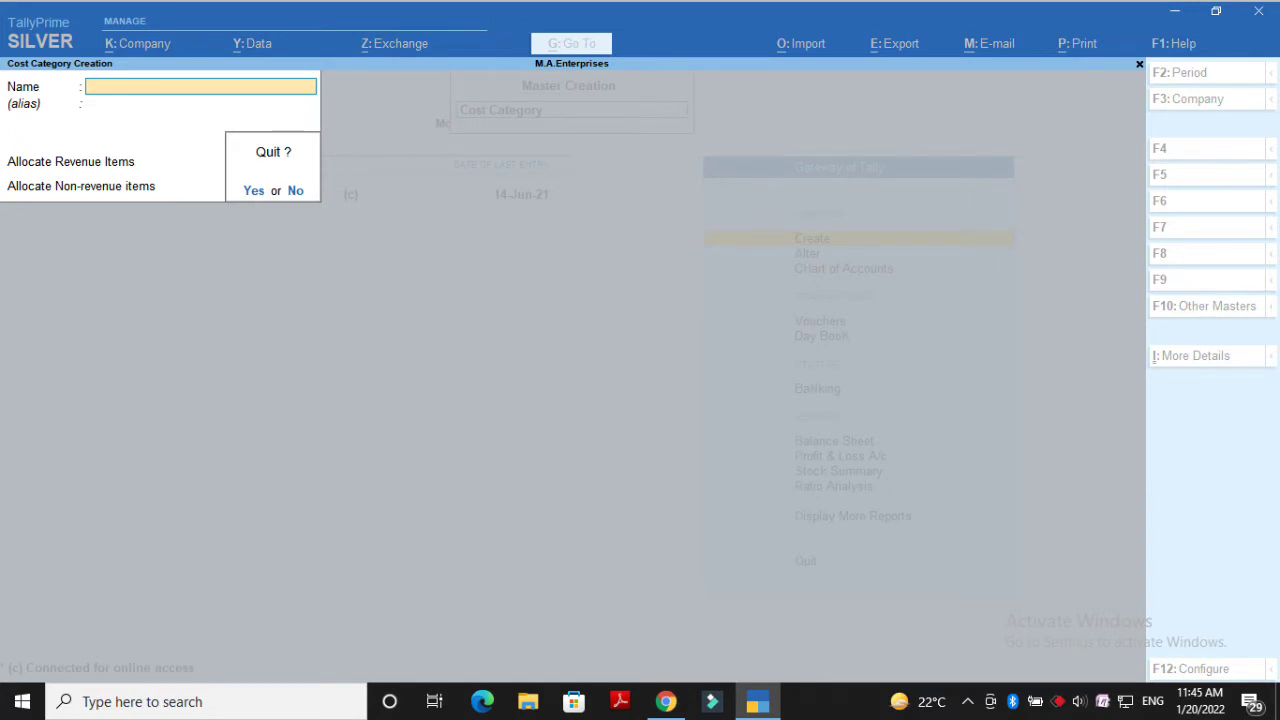
{"action": "key", "text": "y"}
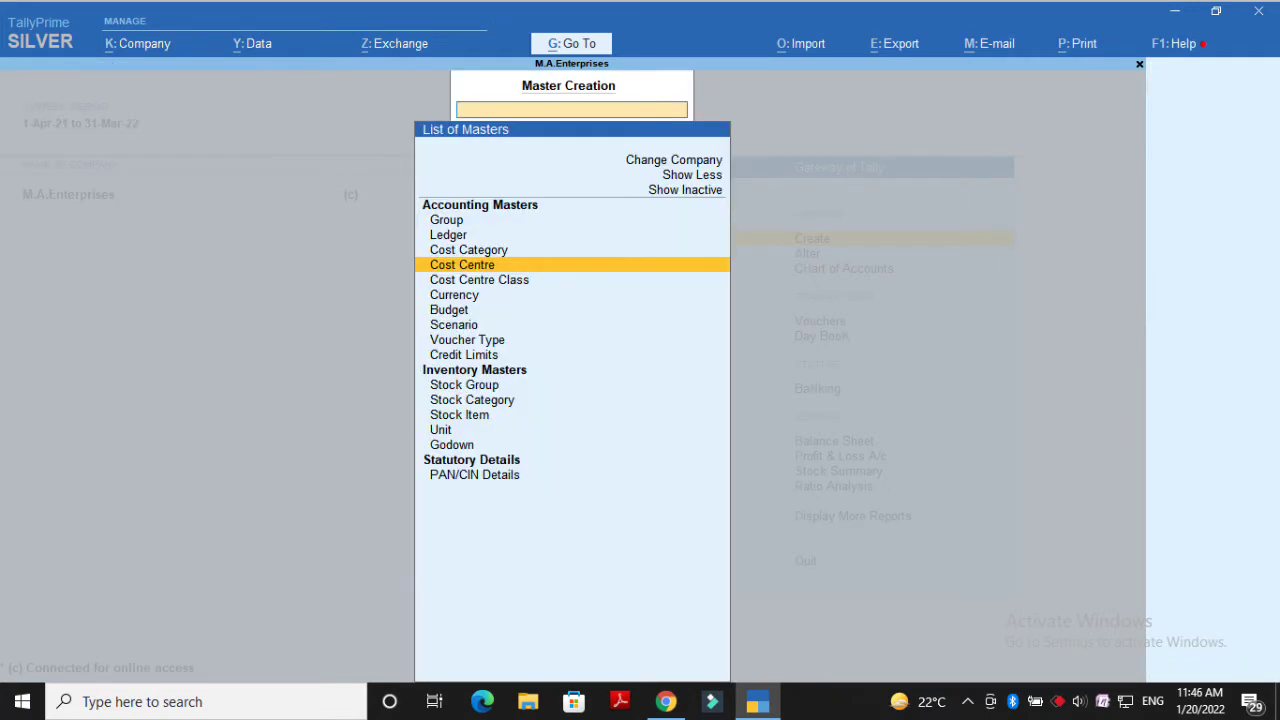
Create a cost centre named Scale in the STATIONERY ITEMS category, under Primary.
{"action": "key", "text": "Return"}
{"action": "type", "text": "Stat"}
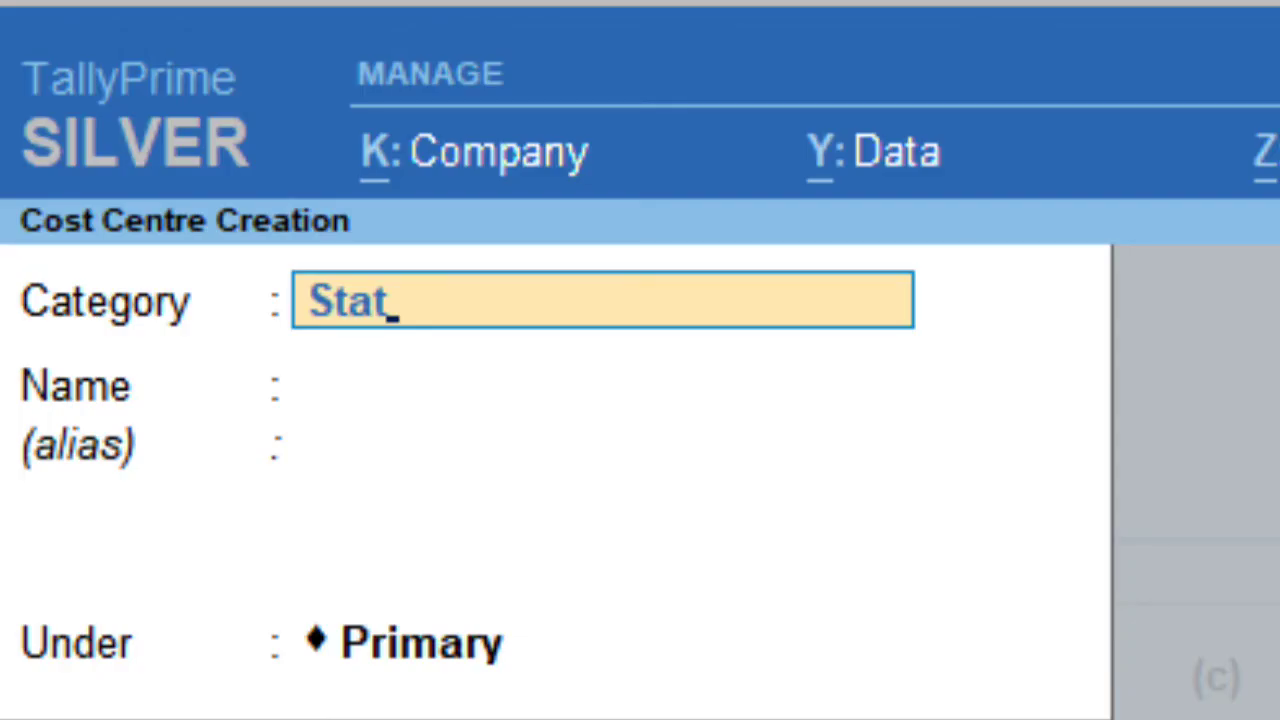
{"action": "key", "text": "Return"}
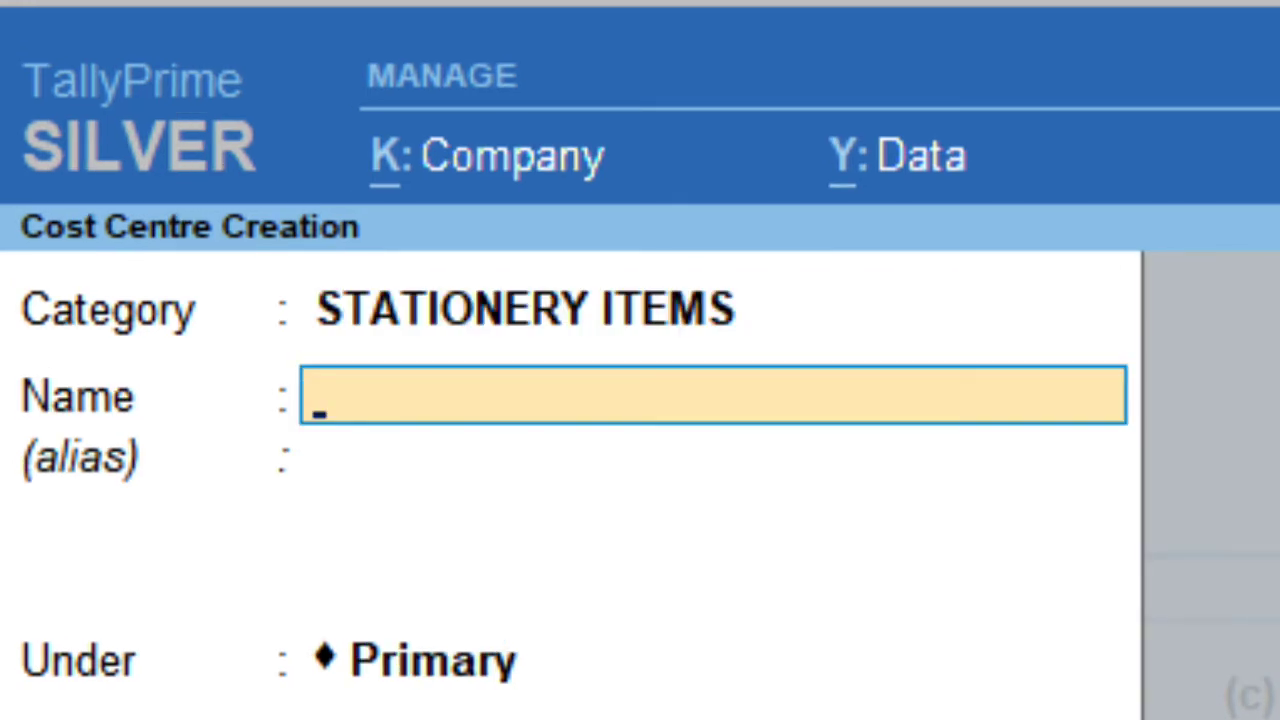
{"action": "type", "text": "Scale"}
{"action": "key", "text": "Return"}
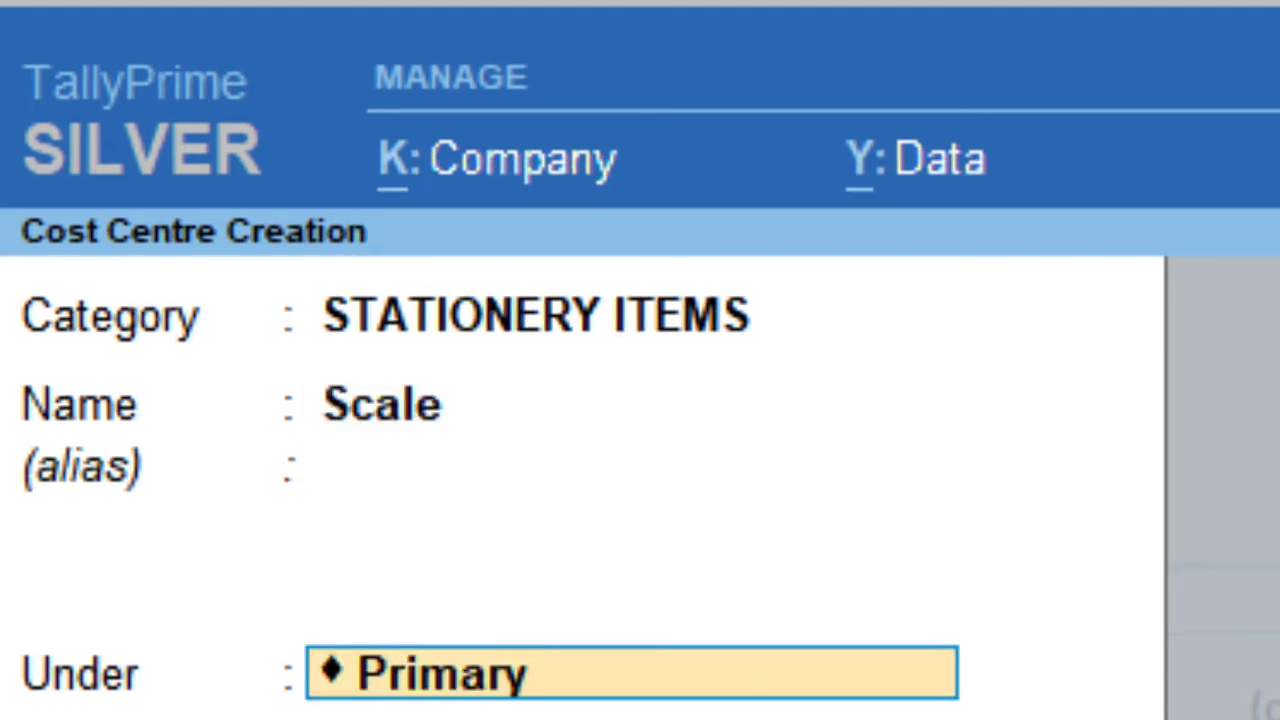
{"action": "key", "text": "Return"}
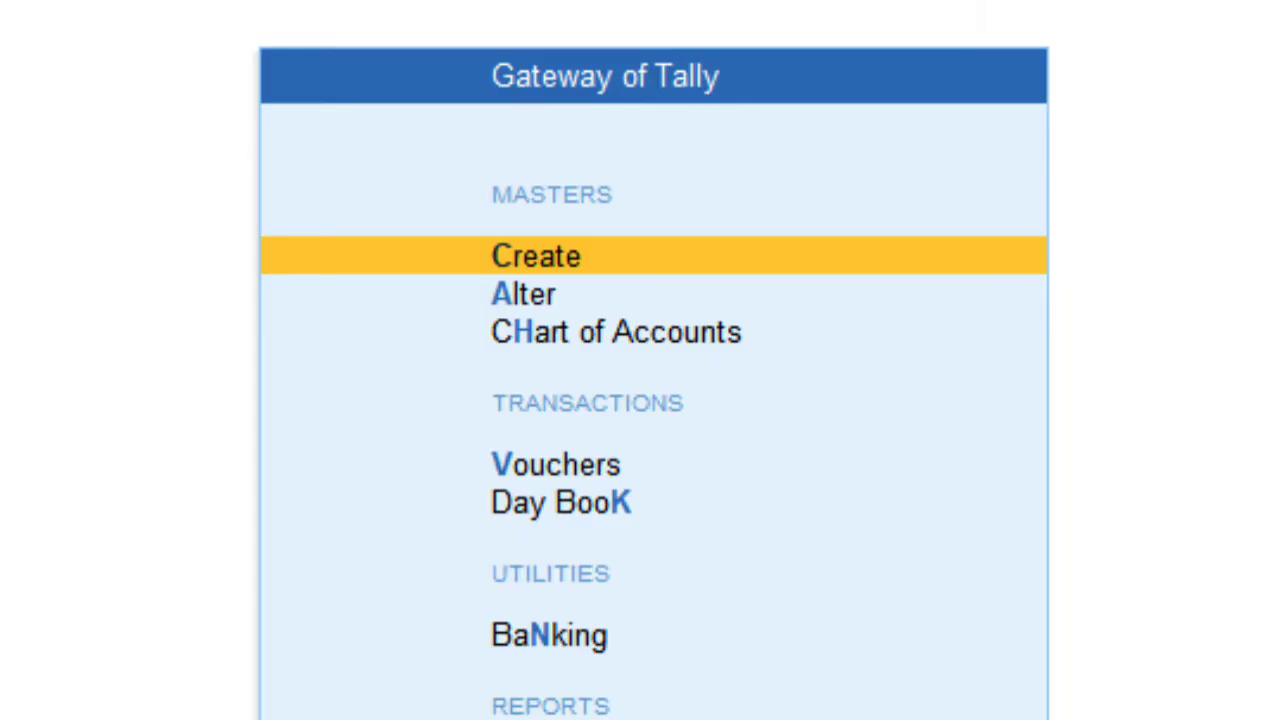
Start a payment voucher in double entry mode and configure it to use Cr/Dr instead of To/By.
{"action": "key", "text": "v"}
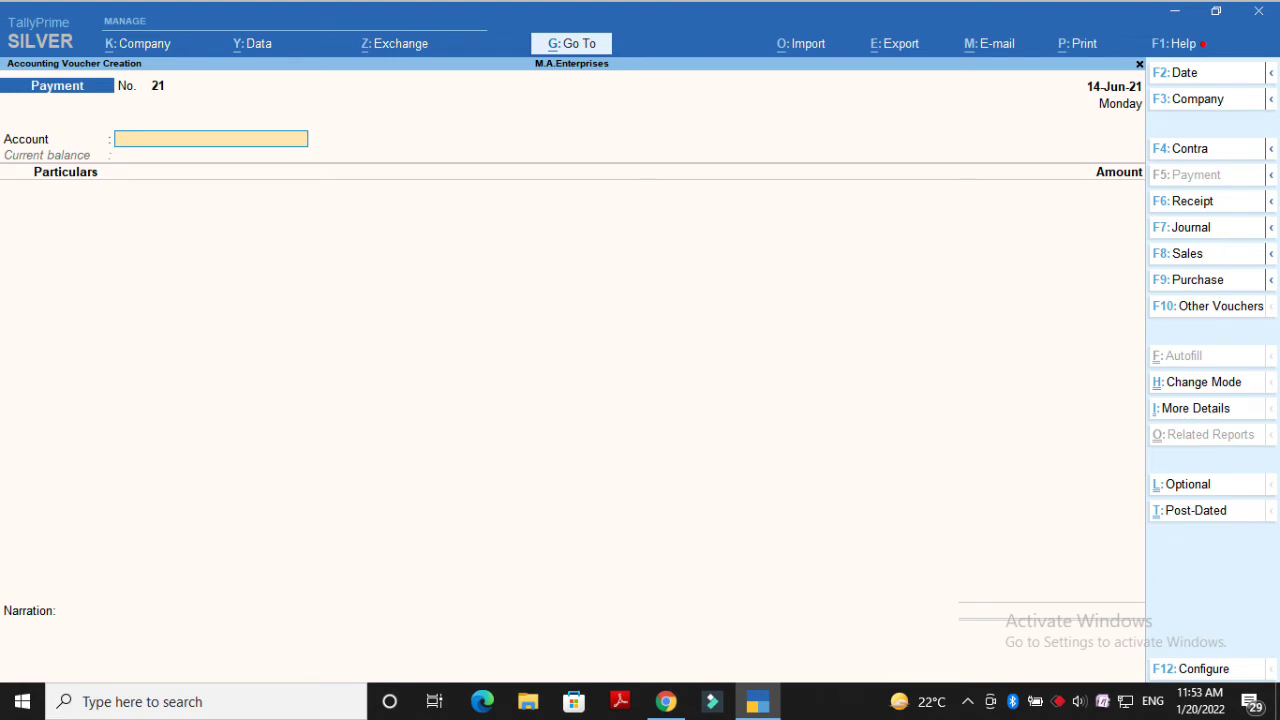
{"action": "key", "text": "ctrl+h"}
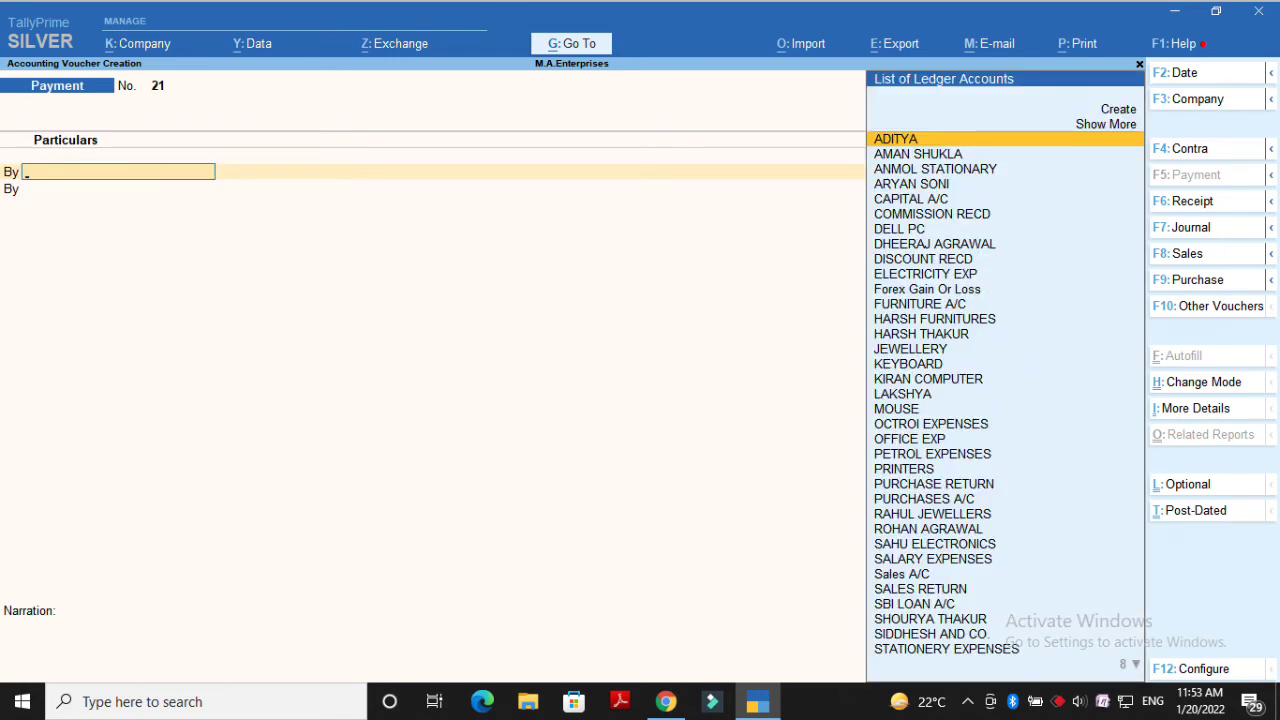
{"action": "key", "text": "F12"}
{"action": "key", "text": "y"}
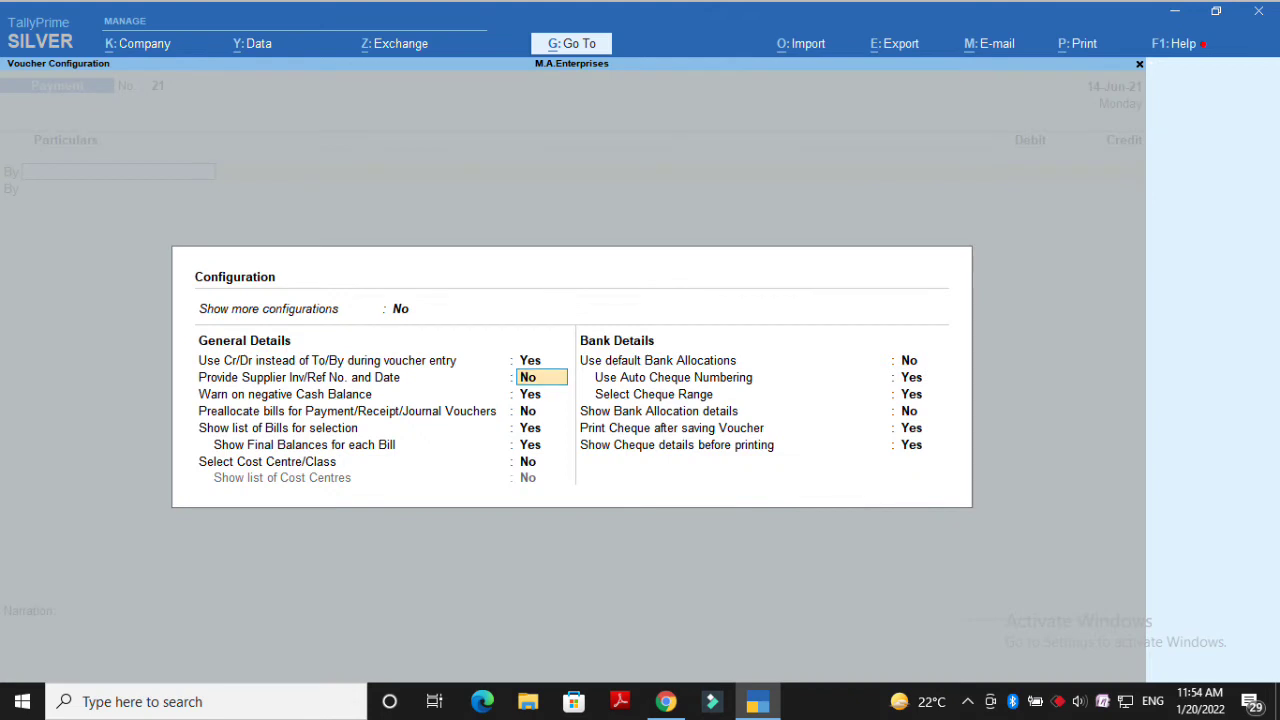
{"action": "key", "text": "ctrl+a"}
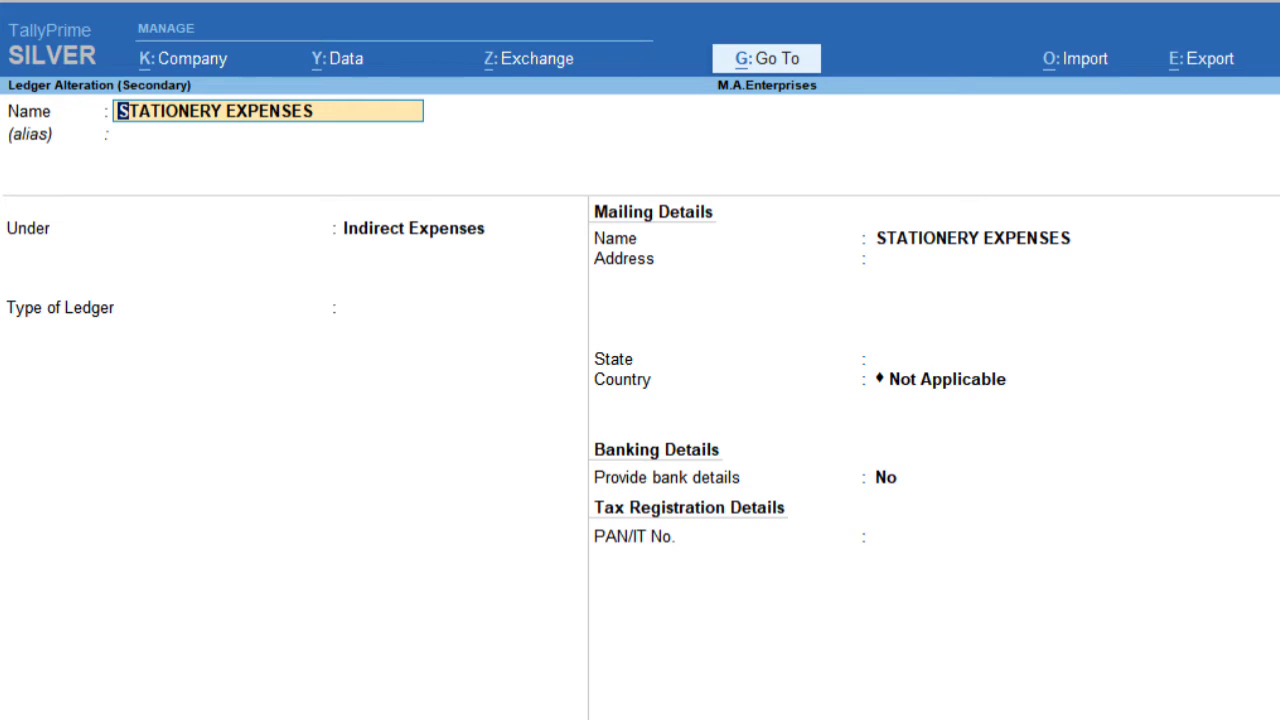
Configure ledgers to apply cost centres and make cost centres applicable to the STATIONERY EXPENSES ledger.
{"action": "key", "text": "Return"}
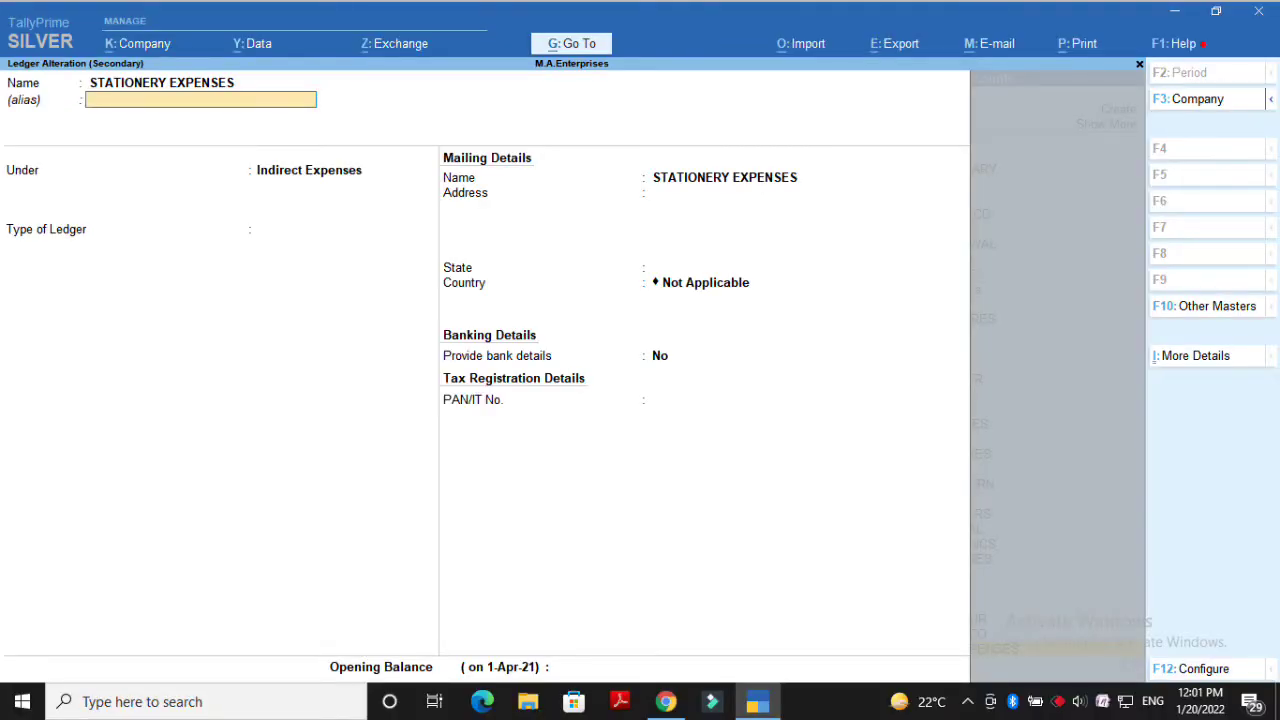
{"action": "key", "text": "F12"}
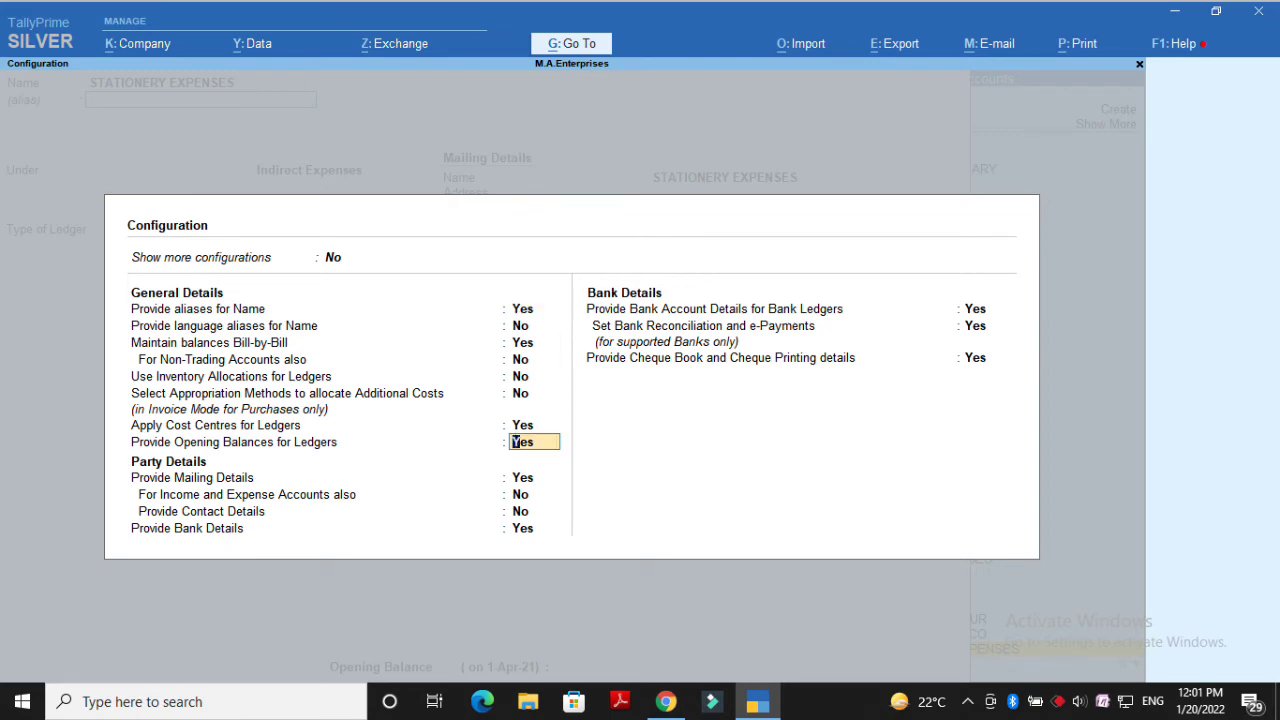
{"action": "key", "text": "ctrl+a"}
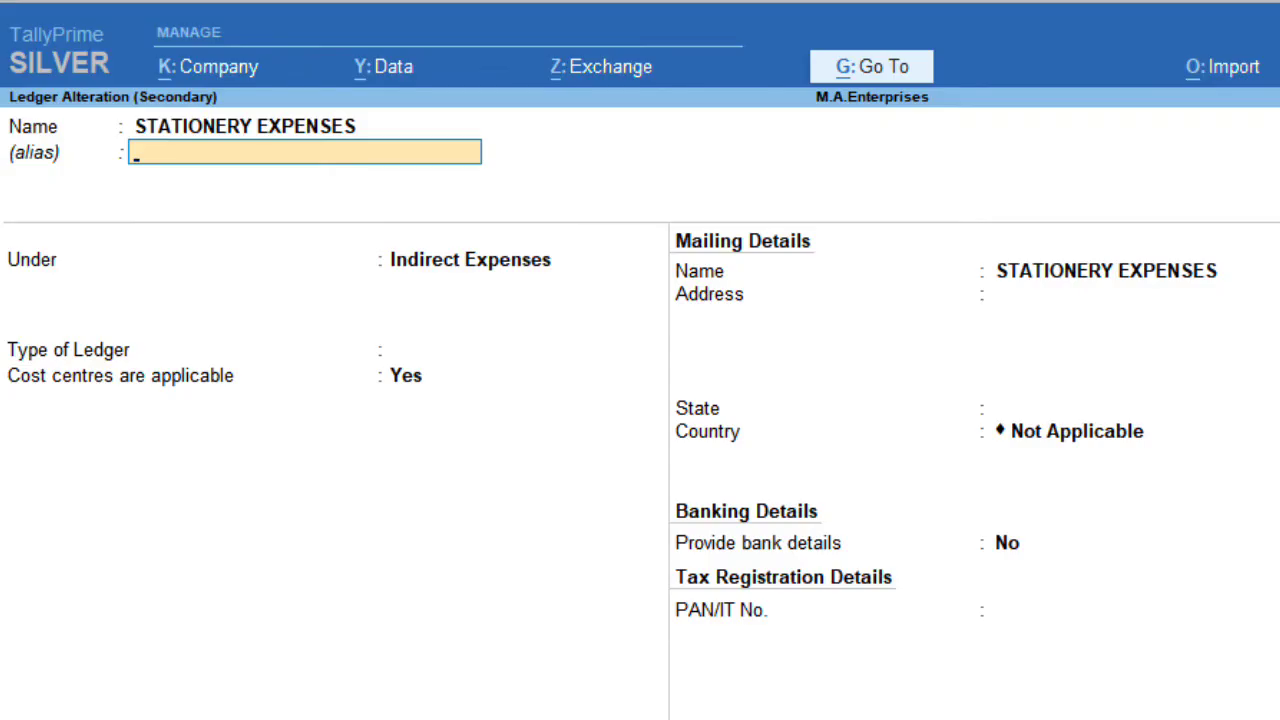
{"action": "key", "text": "Return"}
{"action": "key", "text": "Return"}
{"action": "key", "text": "Return"}
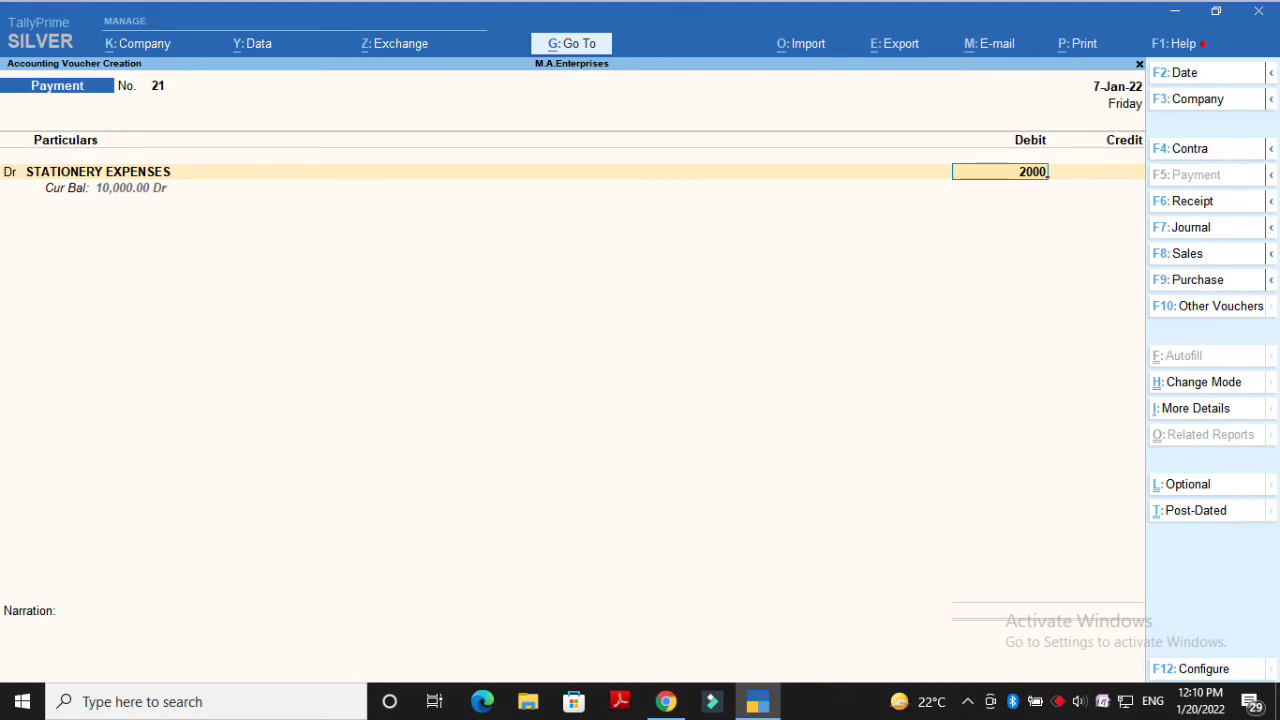
Debit STATIONERY EXPENSES 2000 and allocate it: Erasers 250, Pencil 200, Scale 150, Paper, Fevicol and Pen 300 each, Scissors and Steplers 250 each.
{"action": "key", "text": "Return"}
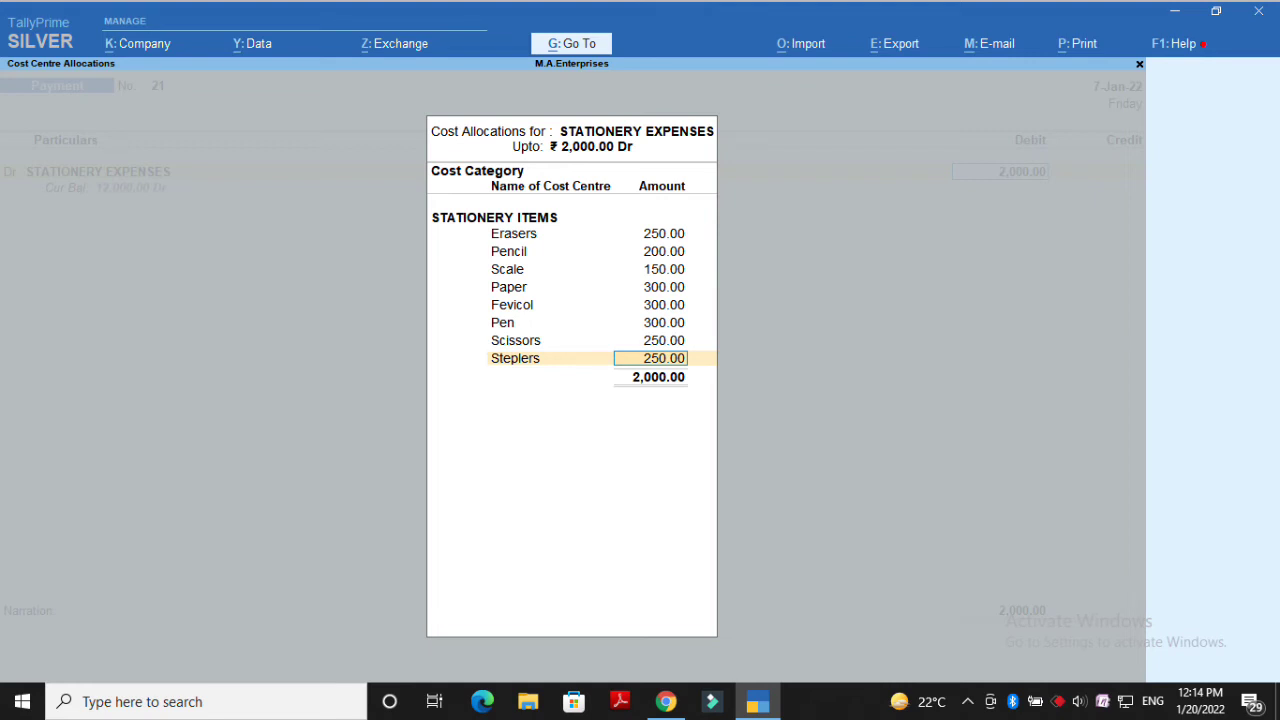
{"action": "key", "text": "Return"}
{"action": "key", "text": "Return"}
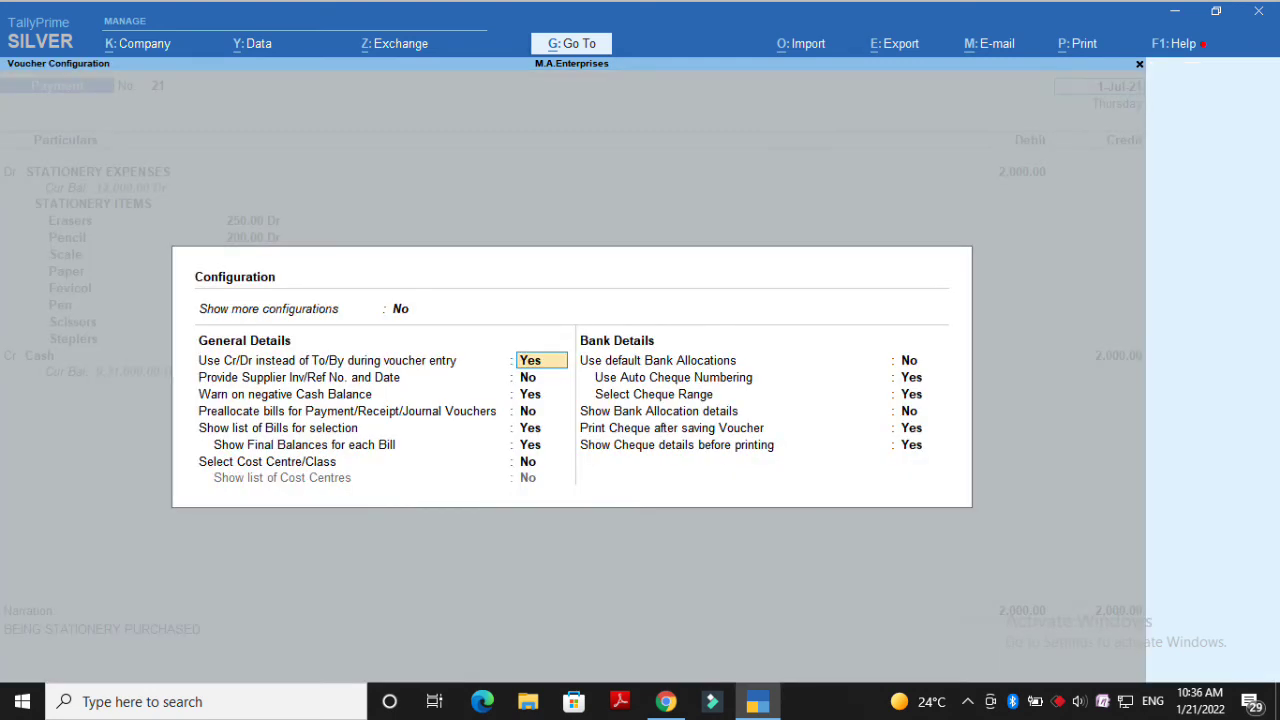
Show more voucher configurations and set Show Cost Centre details to No for the payment voucher.
{"action": "key", "text": "Up"}
{"action": "type", "text": "yes"}
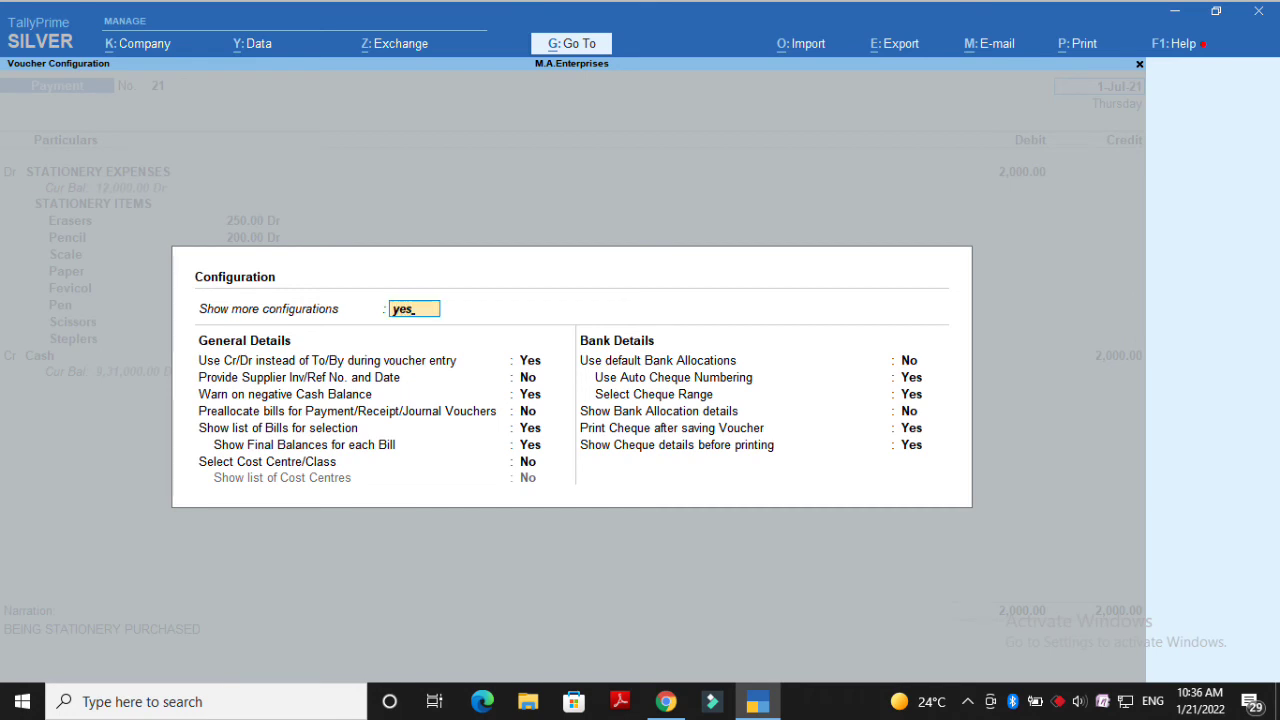
{"action": "key", "text": "Return"}
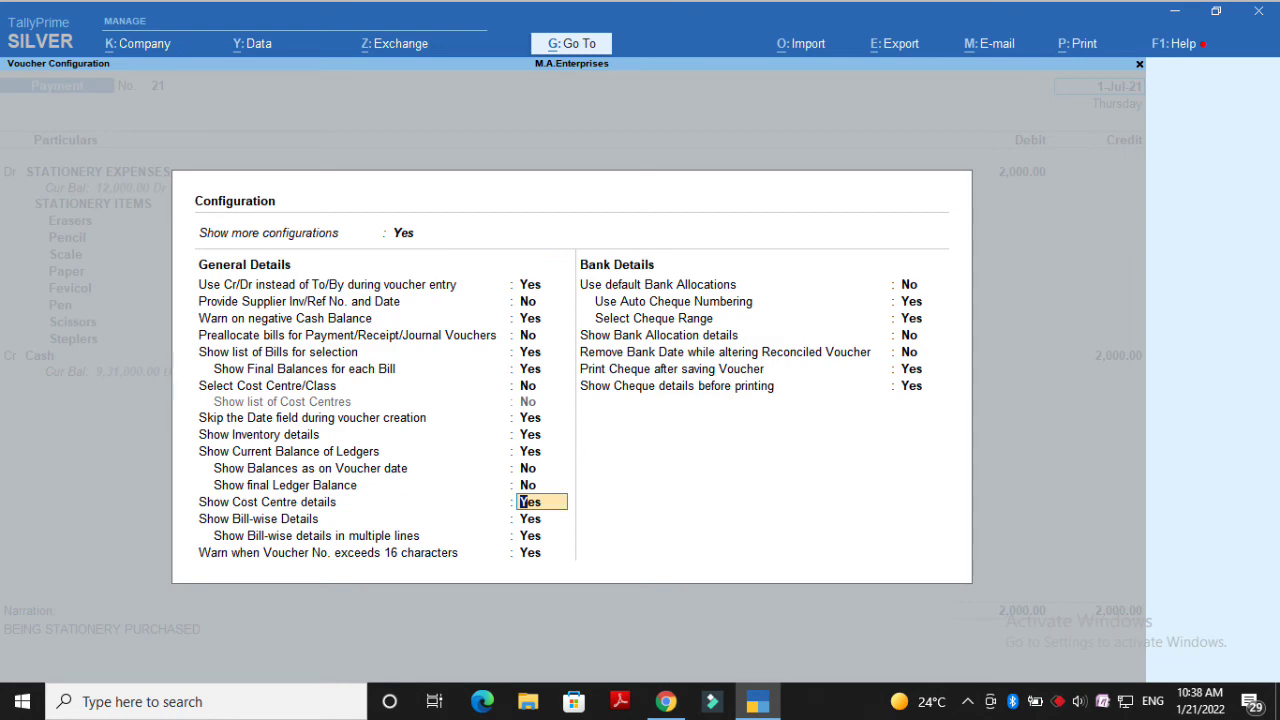
{"action": "type", "text": "no"}
{"action": "key", "text": "ctrl+a"}
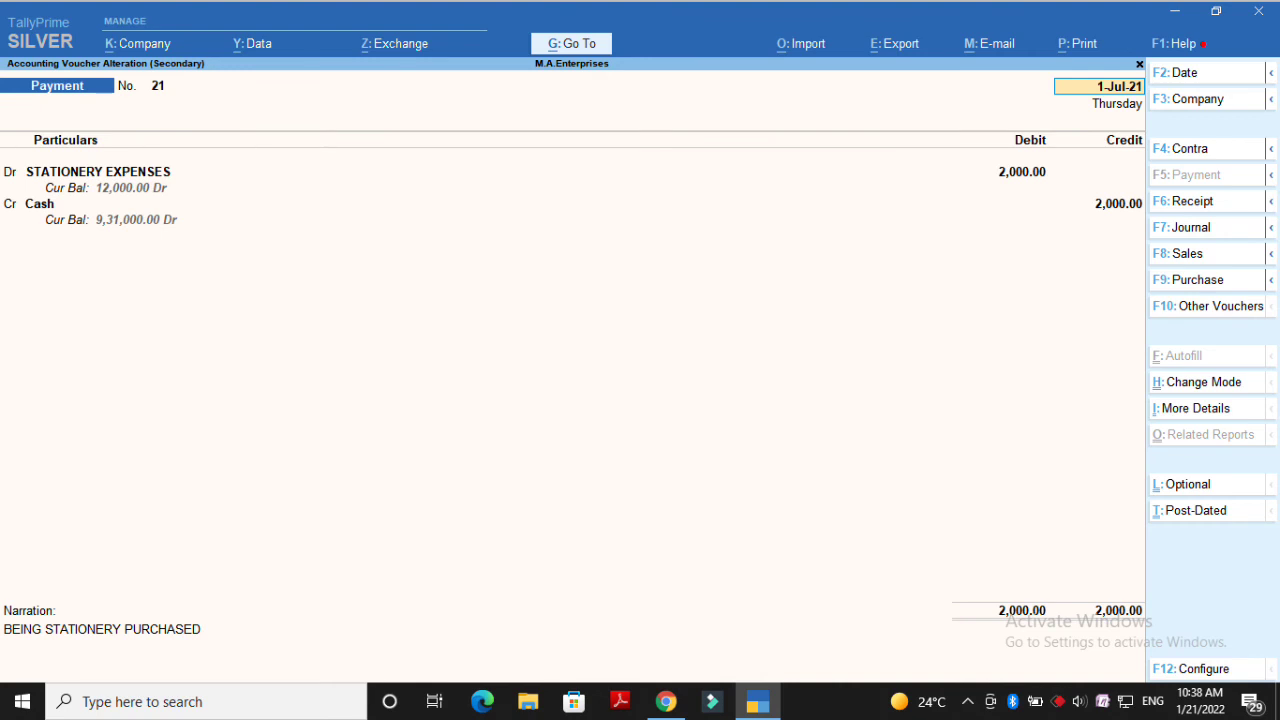
Examine the cost centre allocations behind the STATIONERY EXPENSES debit in the payment voucher.
{"action": "key", "text": "Return"}
{"action": "key", "text": "Return"}
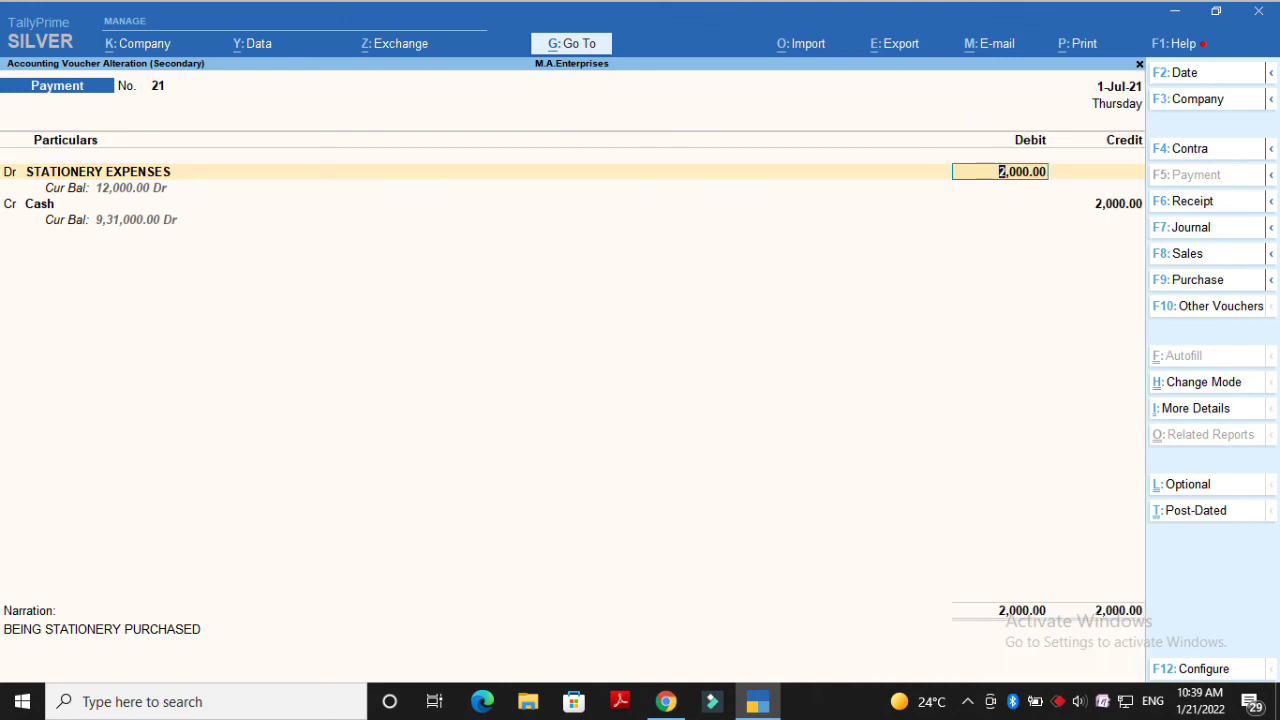
{"action": "key", "text": "Return"}
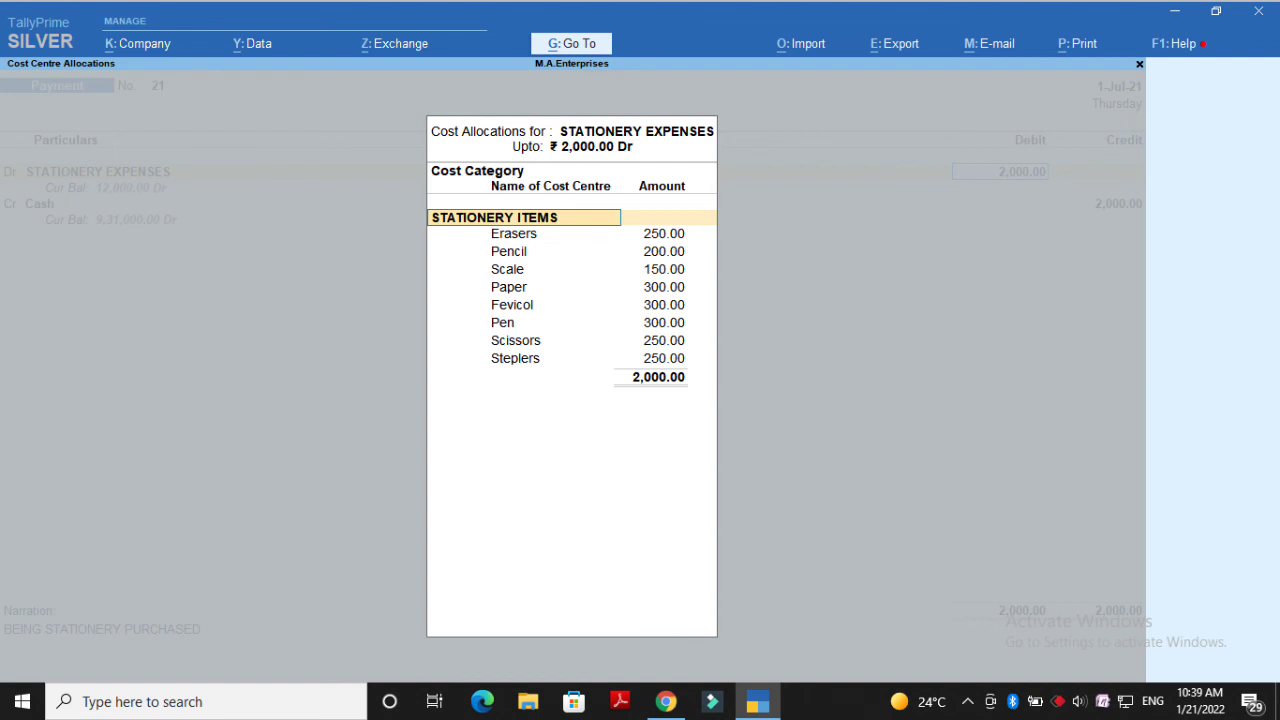
Set Show Cost Centre details to Yes in the voucher configuration and save the configuration.
{"action": "key", "text": "F12"}
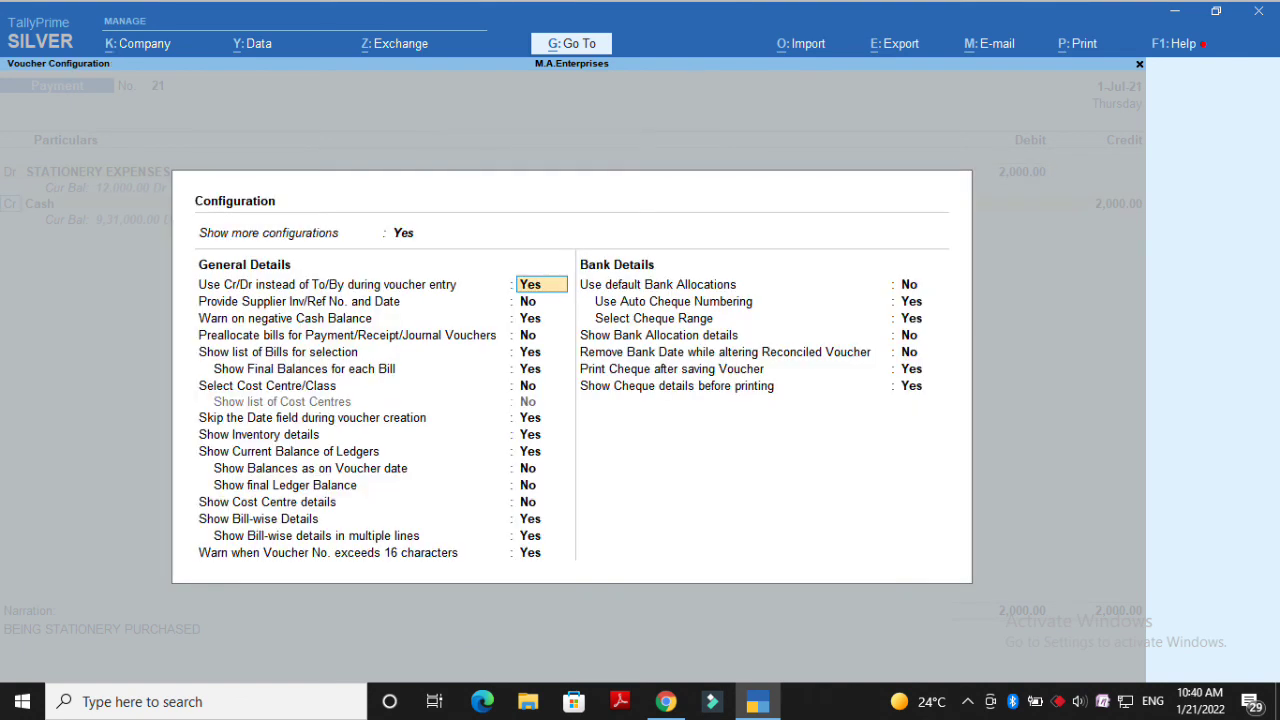
{"action": "left_click", "coordinate": [541, 502]}
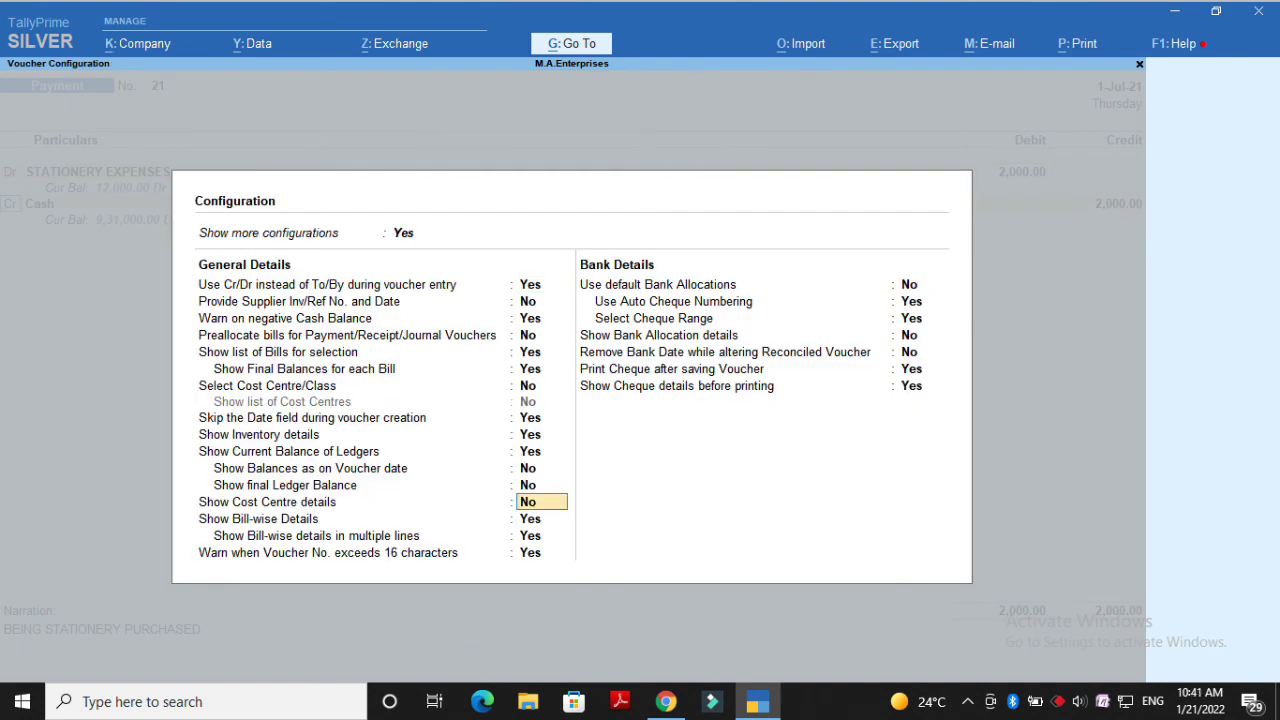
{"action": "type", "text": "yes"}
{"action": "key", "text": "ctrl+a"}
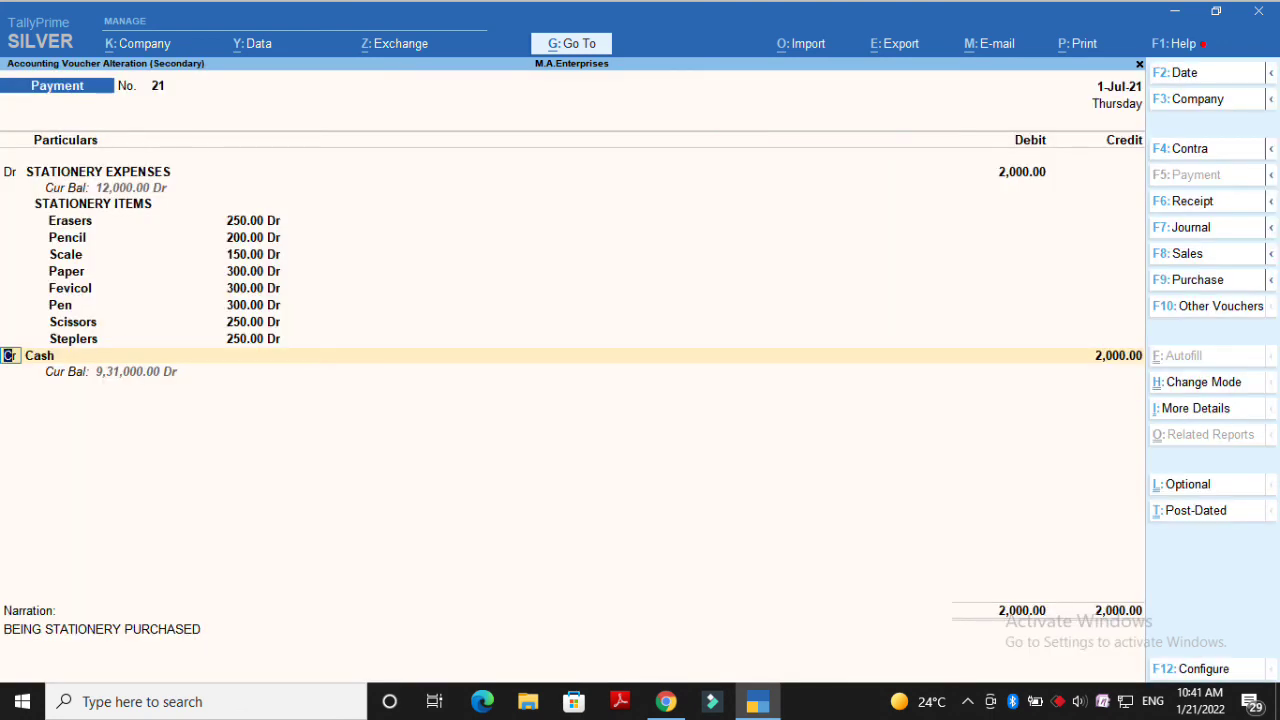